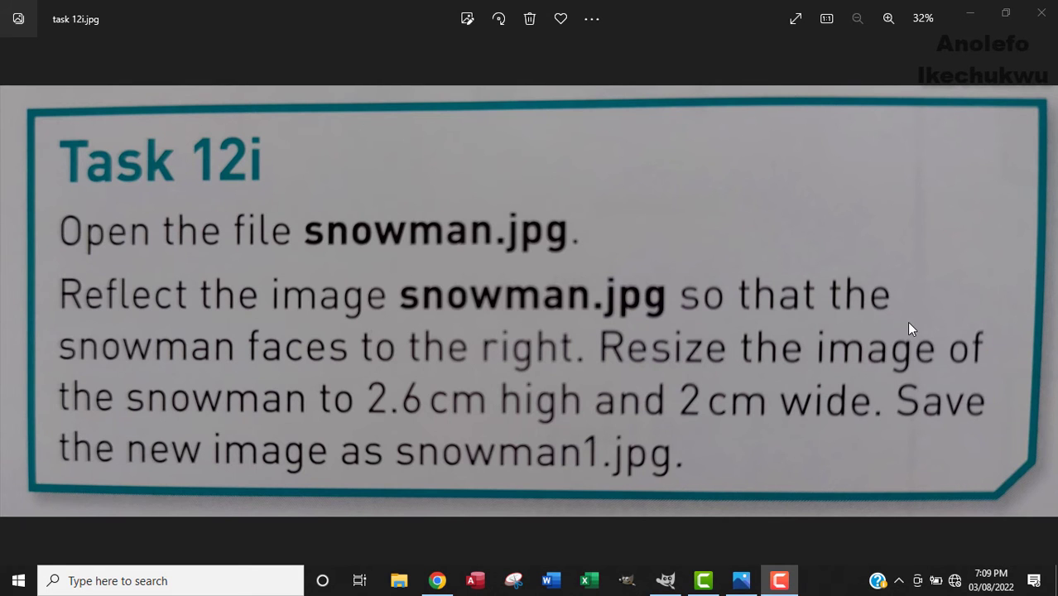
Open snowman.jpg from Chapter 12 > Source Files_Chapter 12 in GIMP using Open with
{"action": "left_click", "coordinate": [971, 15]}
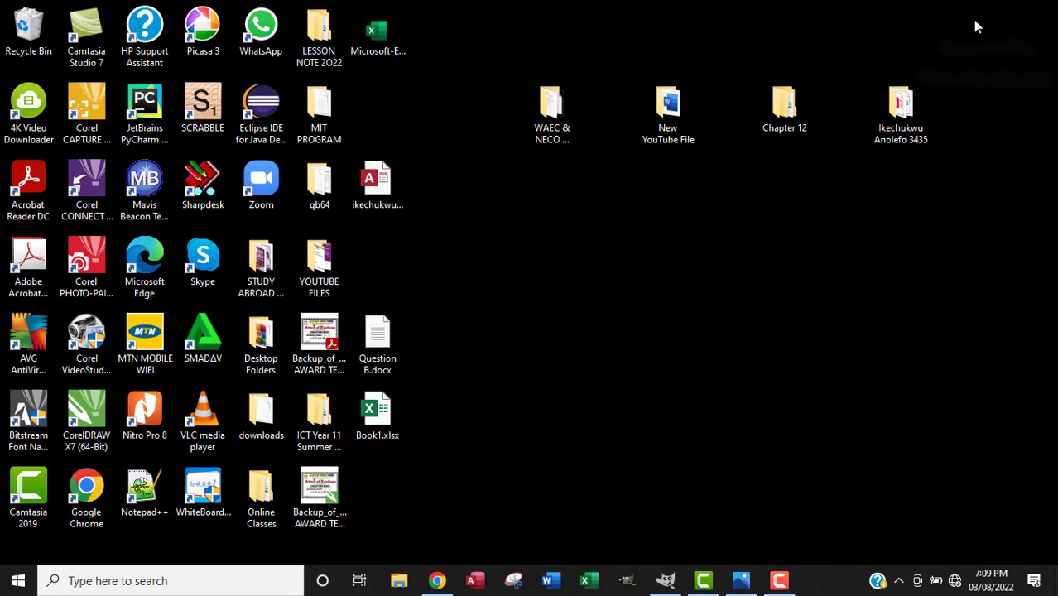
{"action": "double_click", "coordinate": [793, 110]}
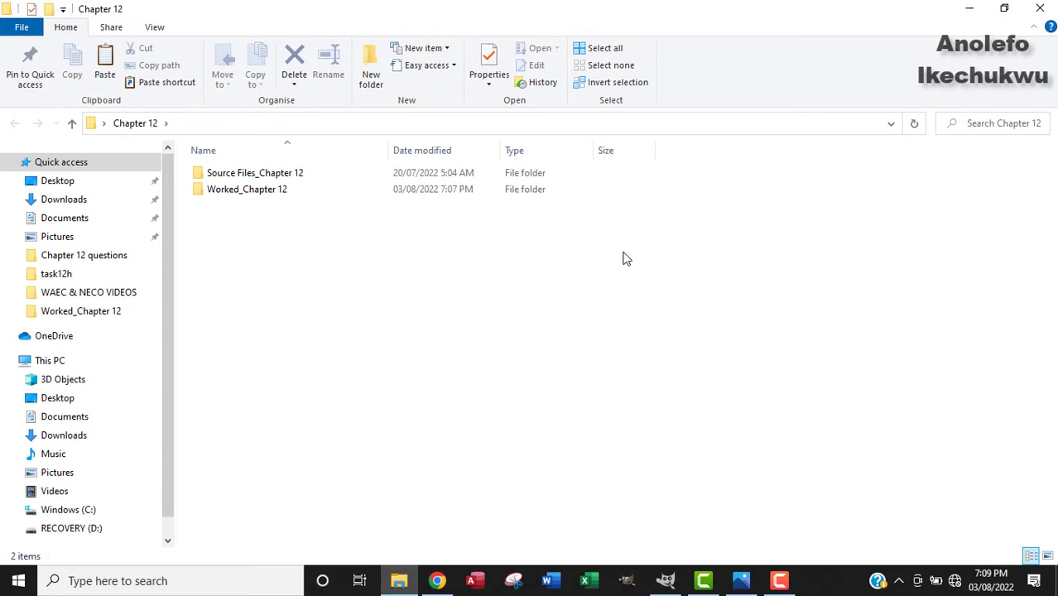
{"action": "double_click", "coordinate": [298, 175]}
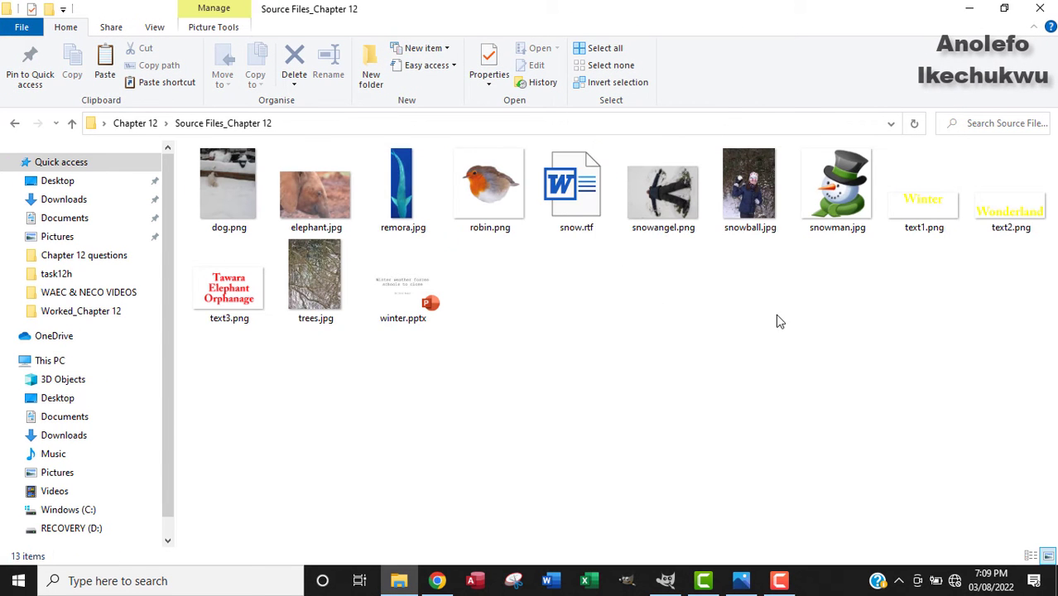
{"action": "left_click", "coordinate": [840, 211]}
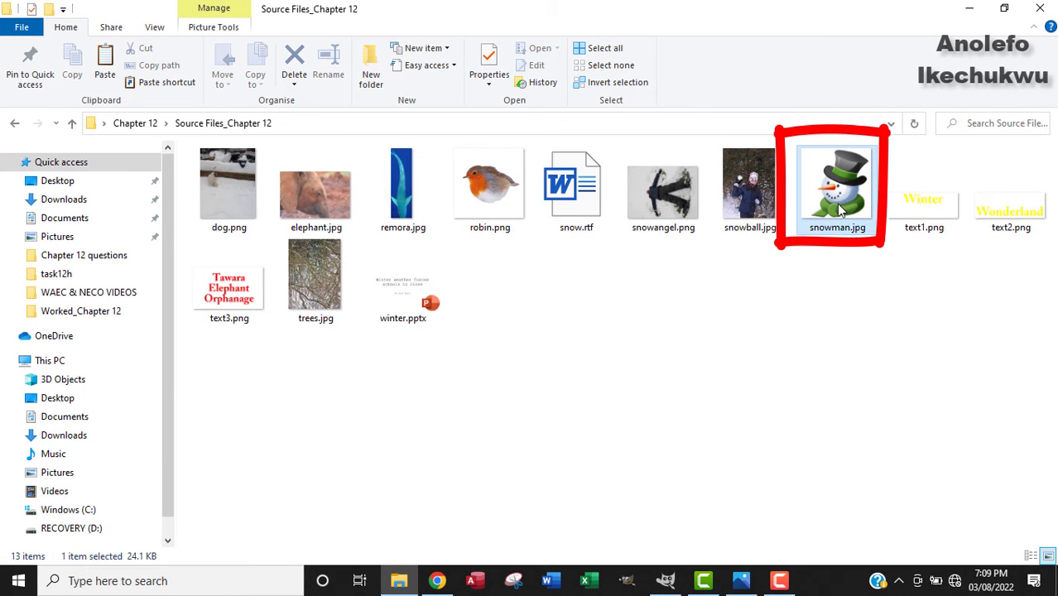
{"action": "right_click", "coordinate": [838, 207]}
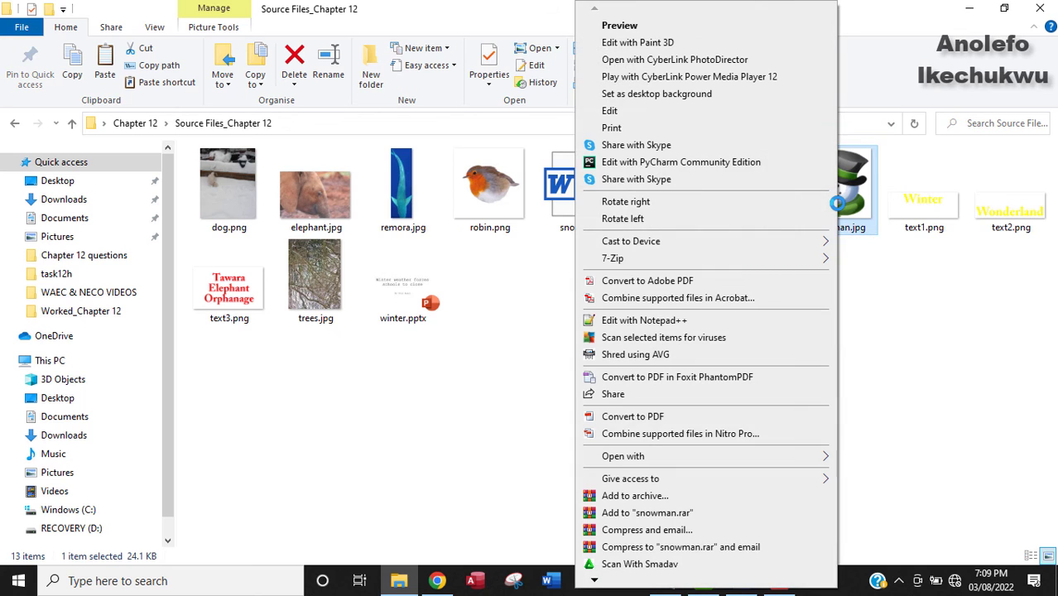
{"action": "mouse_move", "coordinate": [752, 460]}
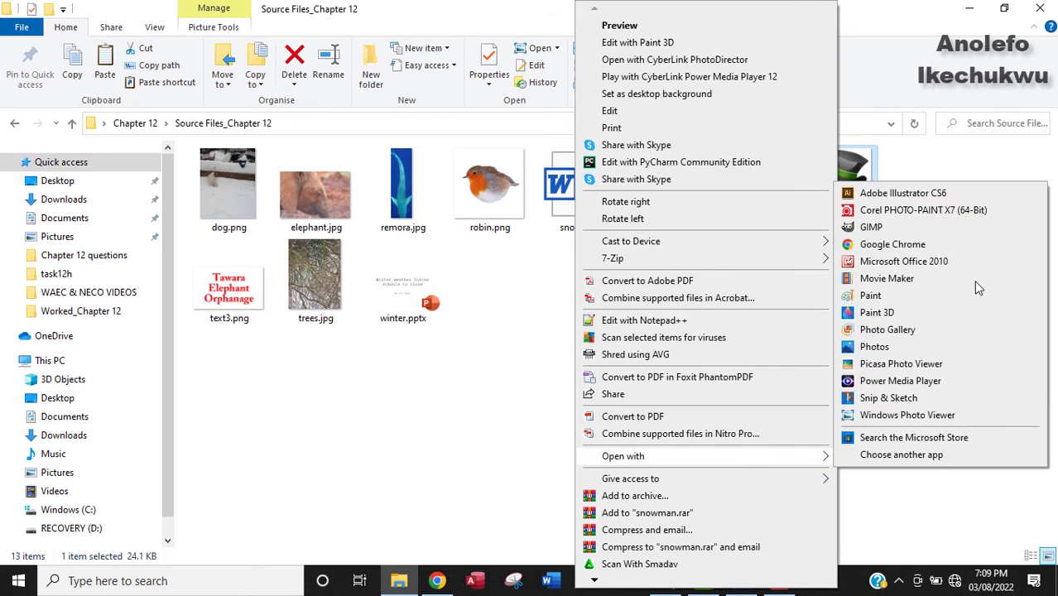
{"action": "left_click", "coordinate": [870, 227]}
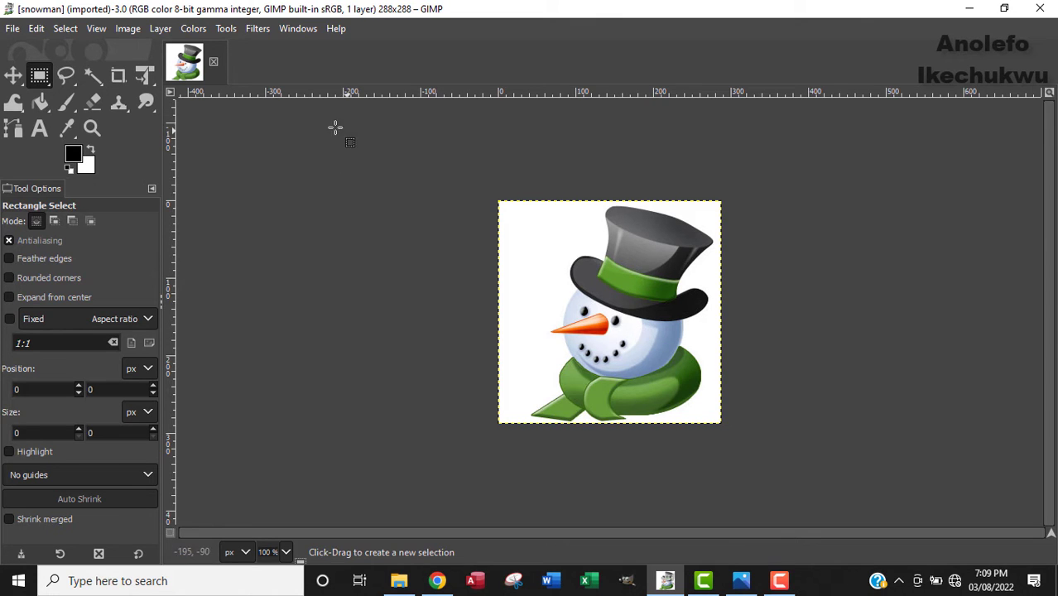
Flip the whole image horizontally via Image > Transform so the snowman faces right
{"action": "left_click", "coordinate": [127, 29]}
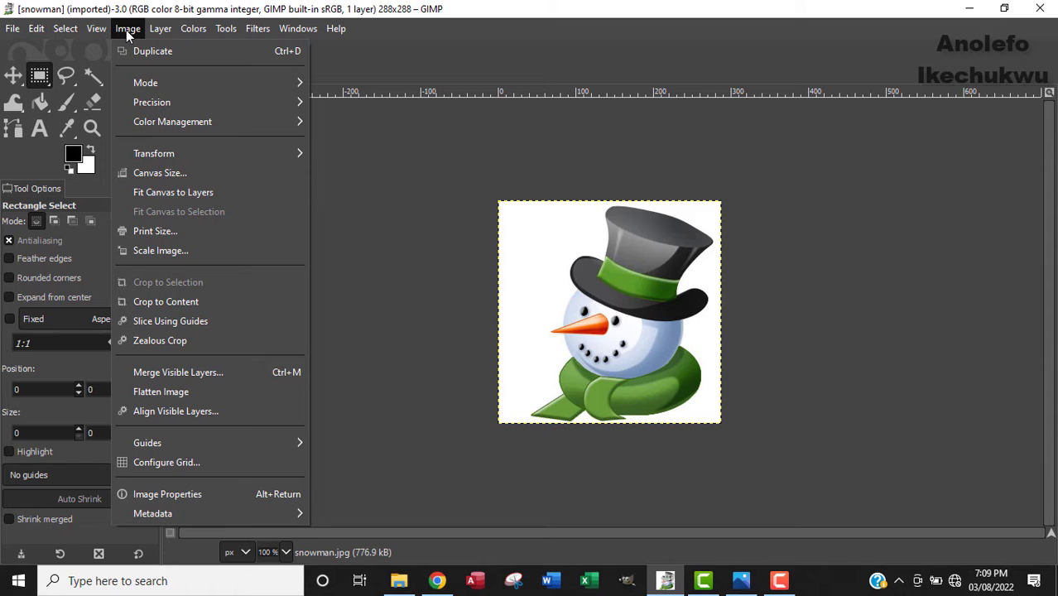
{"action": "mouse_move", "coordinate": [214, 146]}
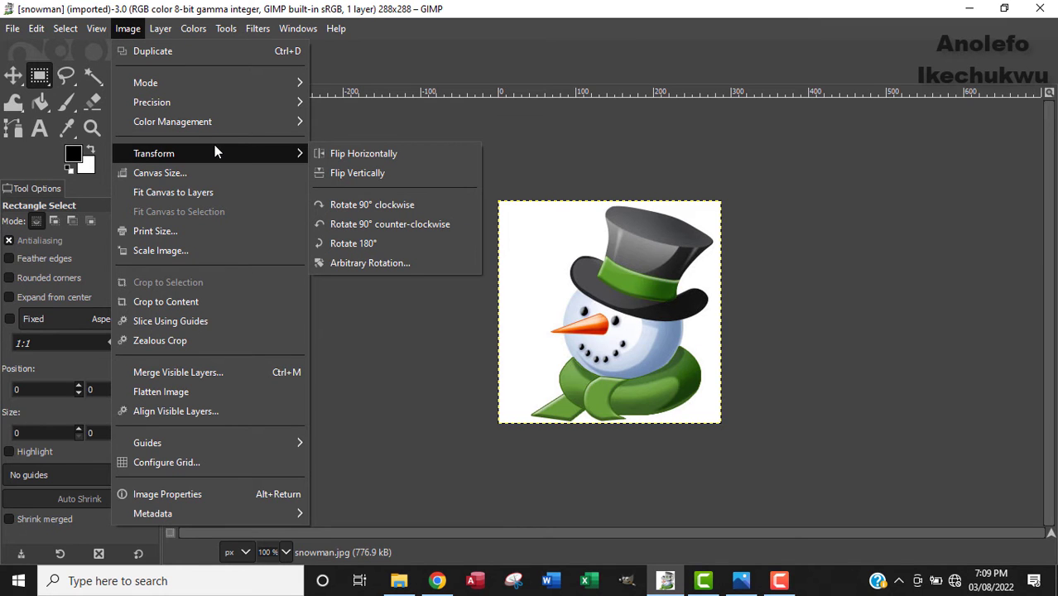
{"action": "left_click", "coordinate": [361, 157]}
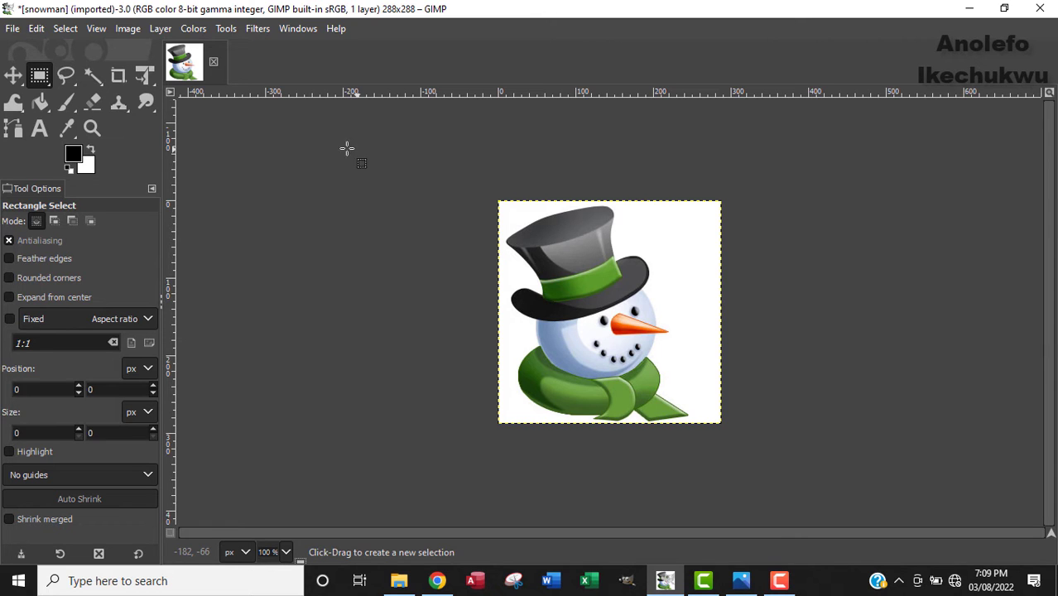
In the Scale Image dialog, switch units to centimetres and unlink width from height
{"action": "left_click", "coordinate": [127, 32]}
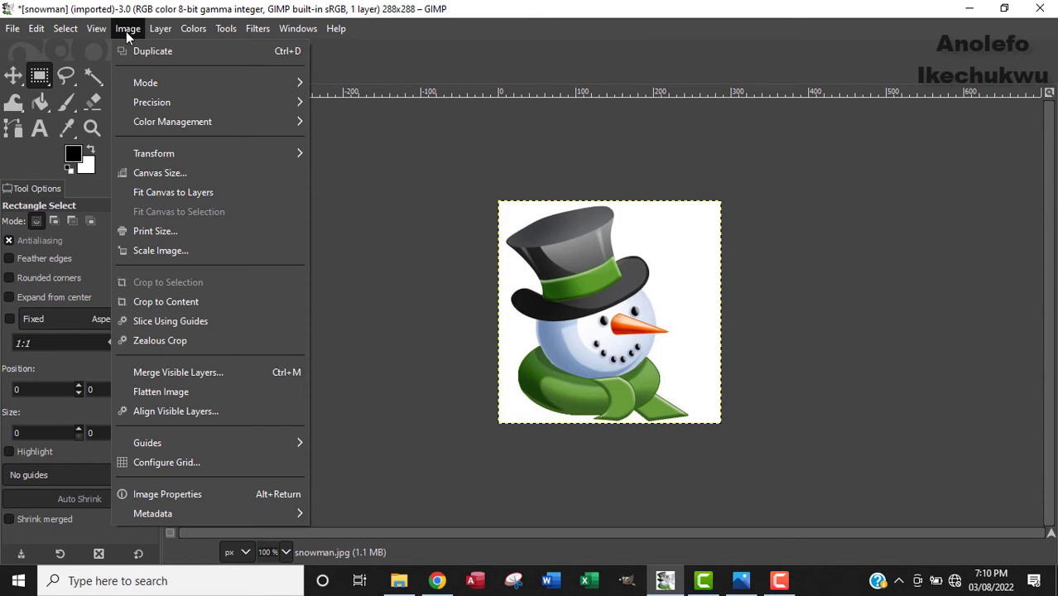
{"action": "left_click", "coordinate": [194, 250]}
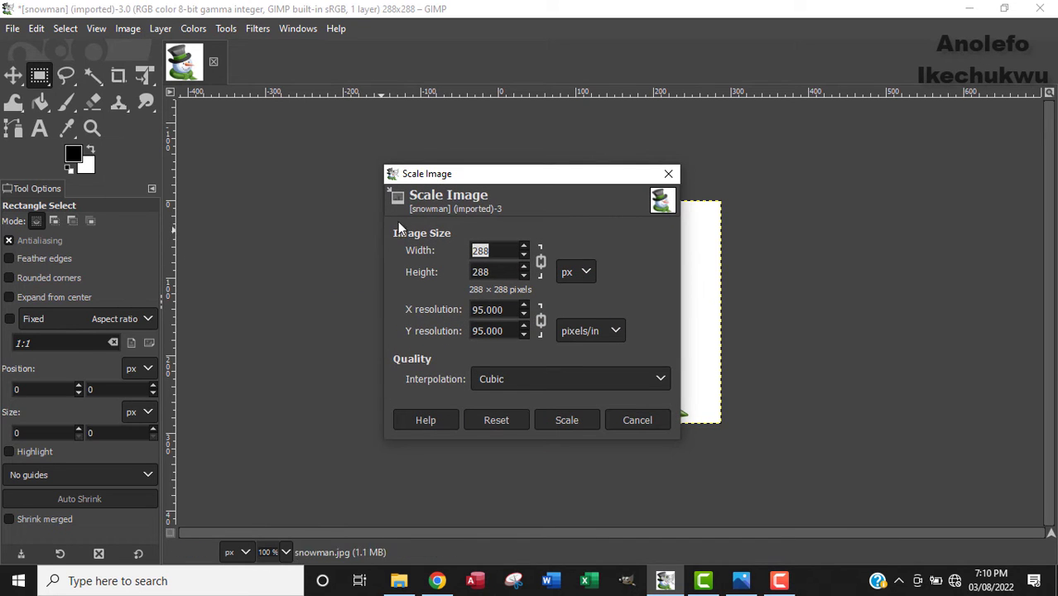
{"action": "left_click", "coordinate": [586, 273]}
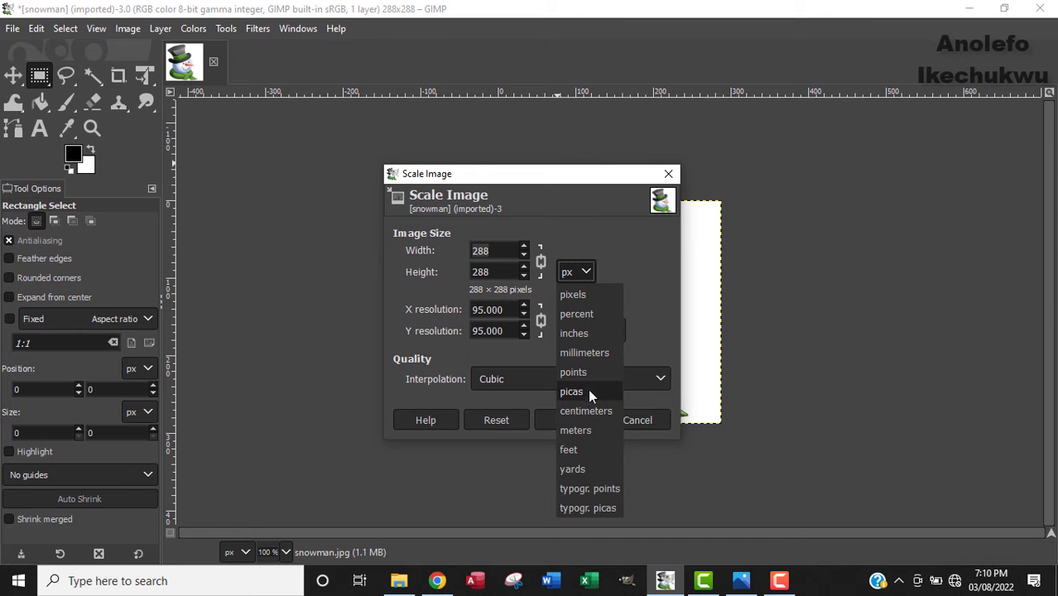
{"action": "left_click", "coordinate": [594, 409]}
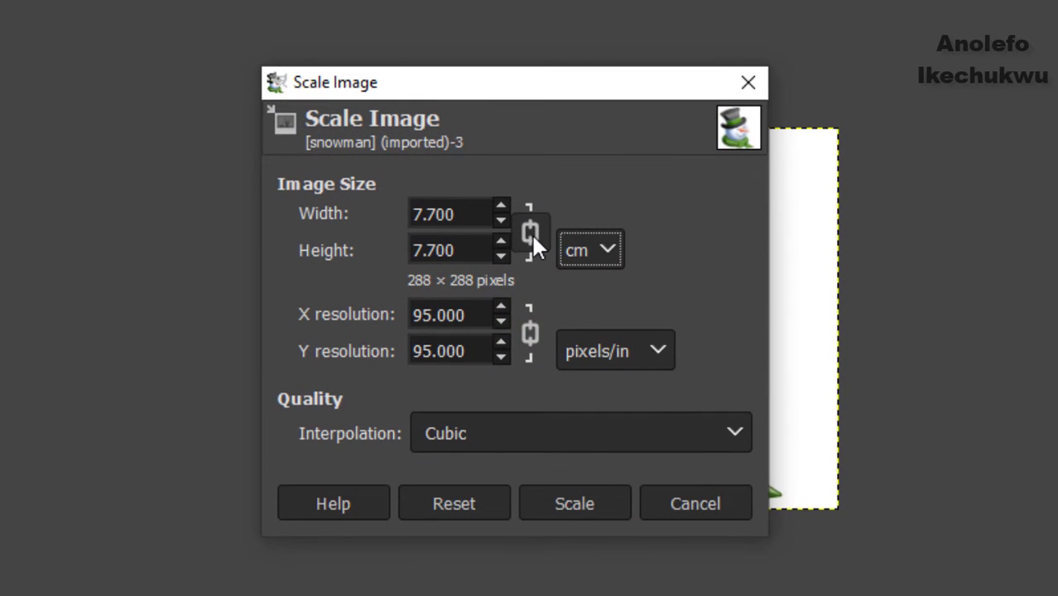
{"action": "left_click", "coordinate": [532, 234]}
Scale the image to 2 cm wide by 2.6 cm high (75×97 pixels)
{"action": "left_click", "coordinate": [462, 214]}
{"action": "left_click_drag", "start_coordinate": [463, 214], "coordinate": [406, 214]}
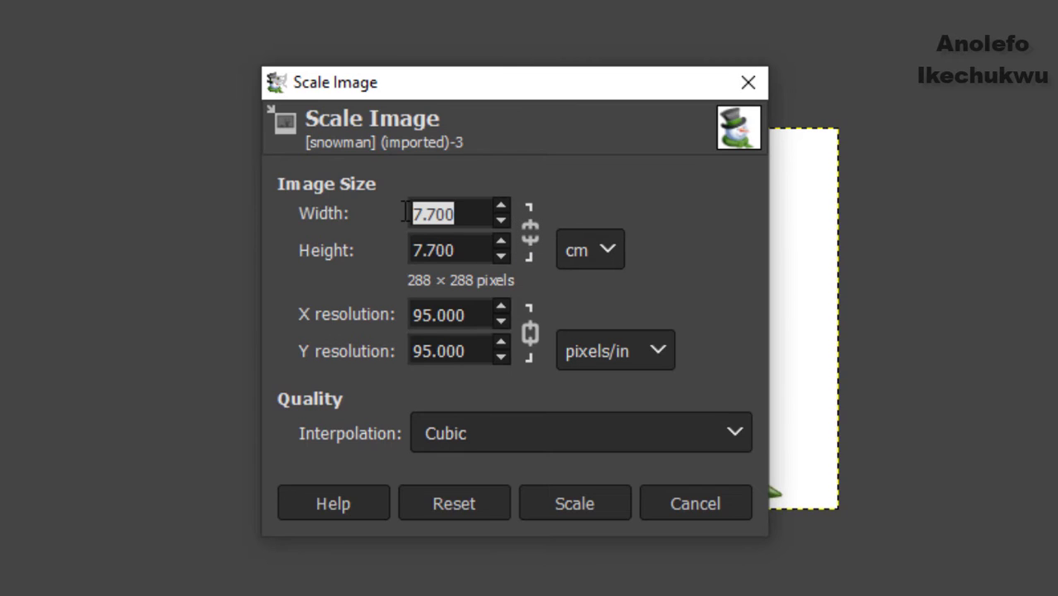
{"action": "type", "text": "2"}
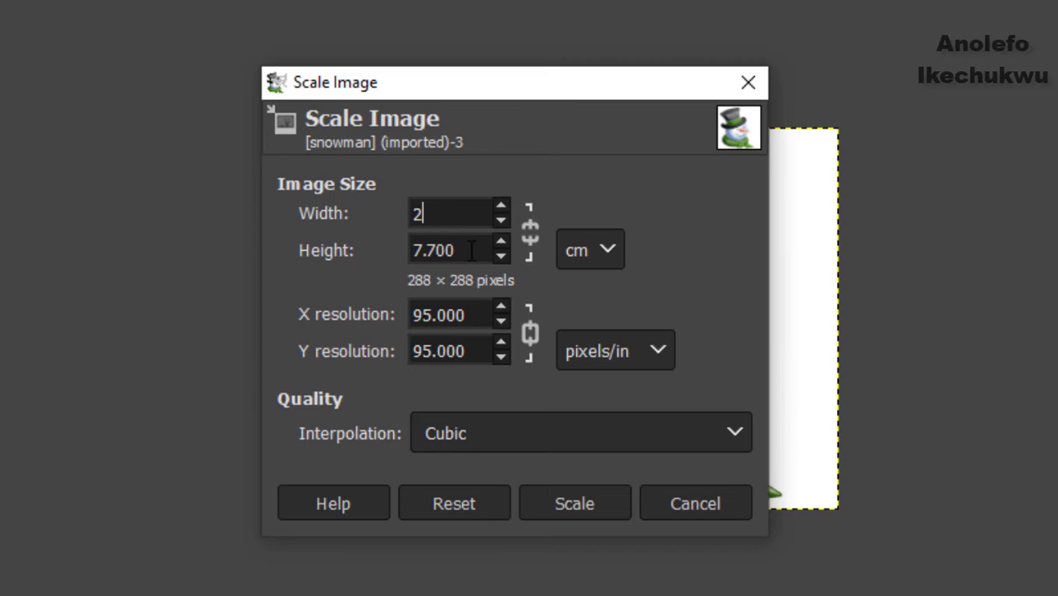
{"action": "key", "text": "Tab"}
{"action": "type", "text": "2"}
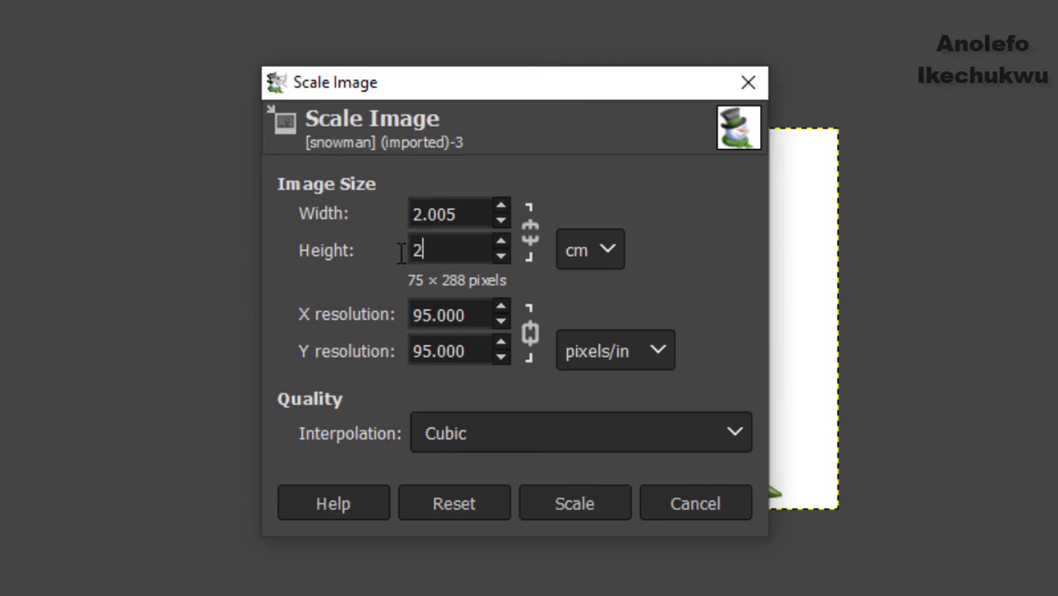
{"action": "type", "text": ".6"}
{"action": "left_click", "coordinate": [460, 215]}
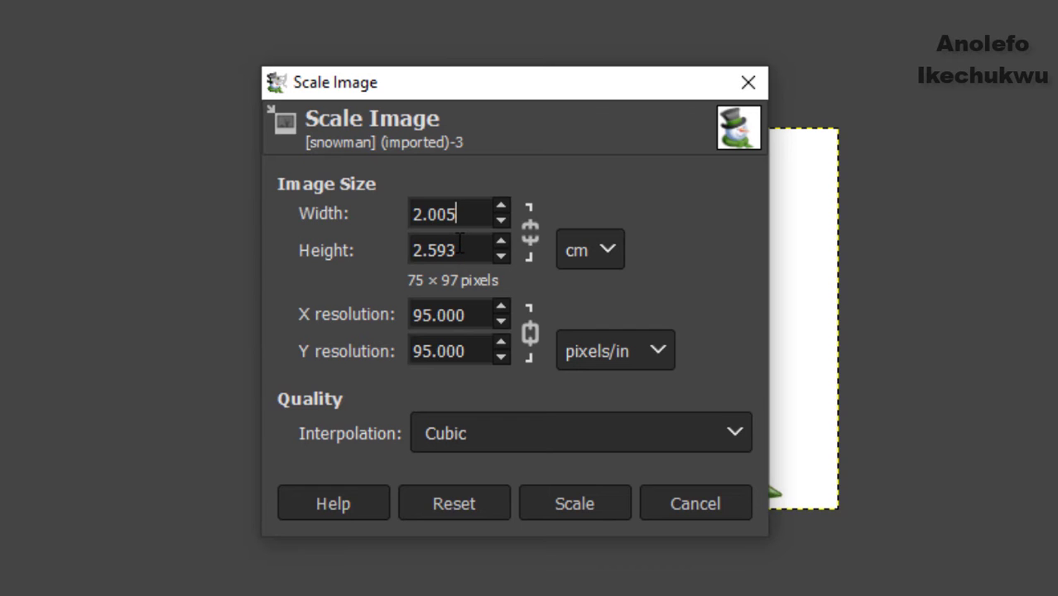
{"action": "left_click", "coordinate": [598, 510]}
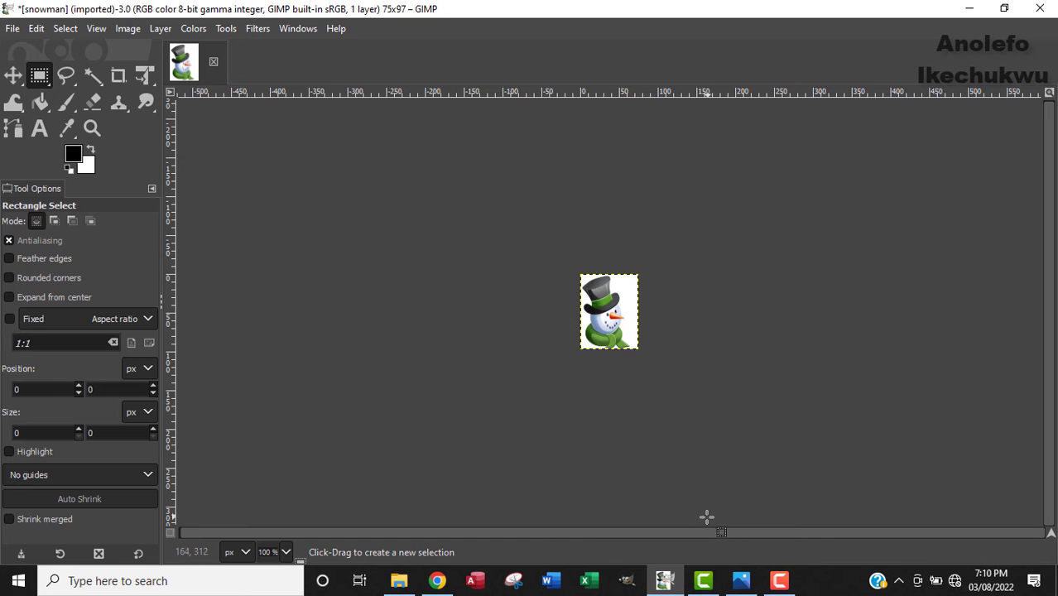
Check the required file name snowman1.jpg on the task sheet, then return to GIMP
{"action": "left_click", "coordinate": [739, 547]}
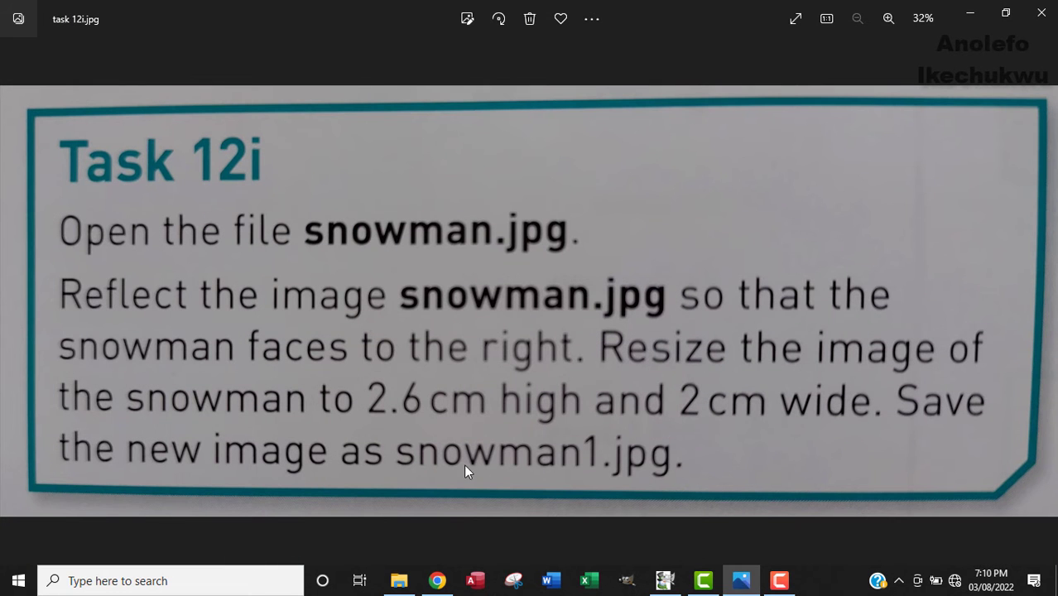
{"action": "mouse_move", "coordinate": [402, 462]}
{"action": "left_mouse_down"}
{"action": "mouse_move", "coordinate": [482, 479]}
{"action": "mouse_move", "coordinate": [591, 425]}
{"action": "left_mouse_up"}
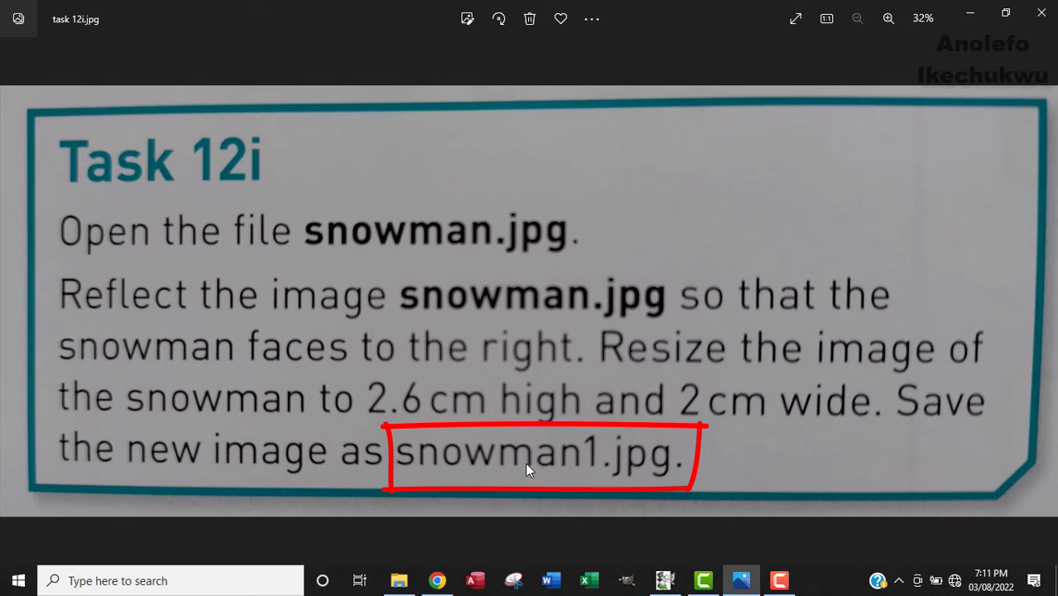
{"action": "left_click", "coordinate": [664, 579]}
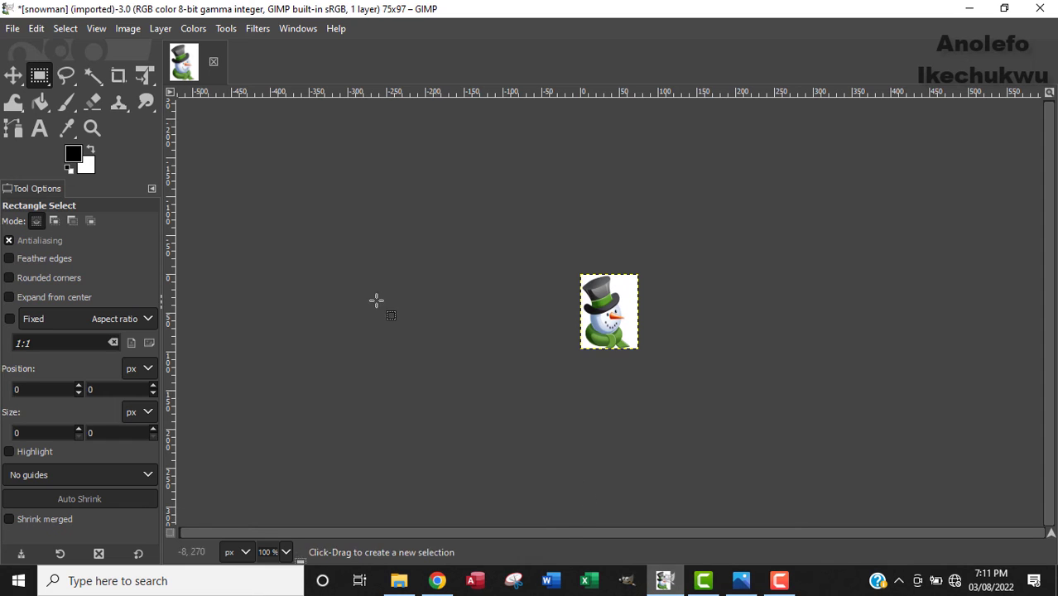
Export the image as snowman1.jpg into Chapter 12 > Worked_Chapter 12 at JPEG quality 90
{"action": "left_click", "coordinate": [11, 29]}
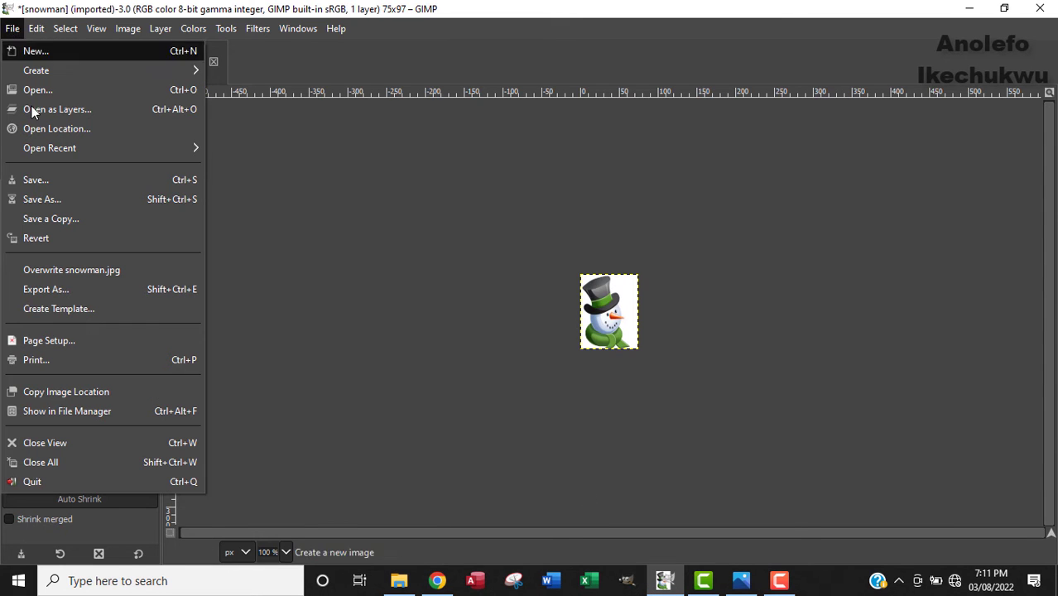
{"action": "left_click", "coordinate": [83, 288]}
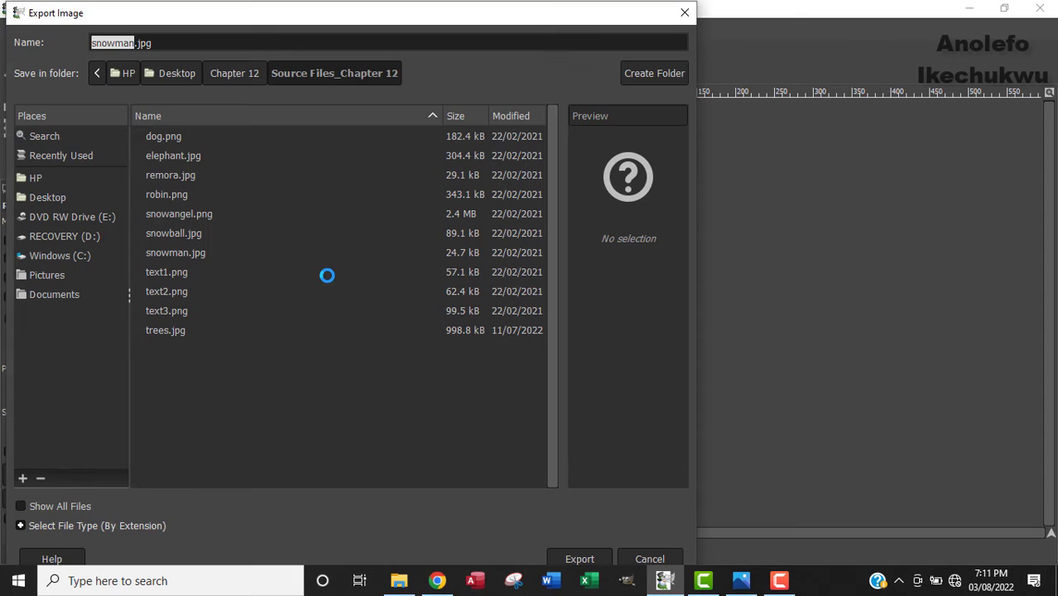
{"action": "left_click", "coordinate": [246, 75]}
{"action": "double_click", "coordinate": [199, 158]}
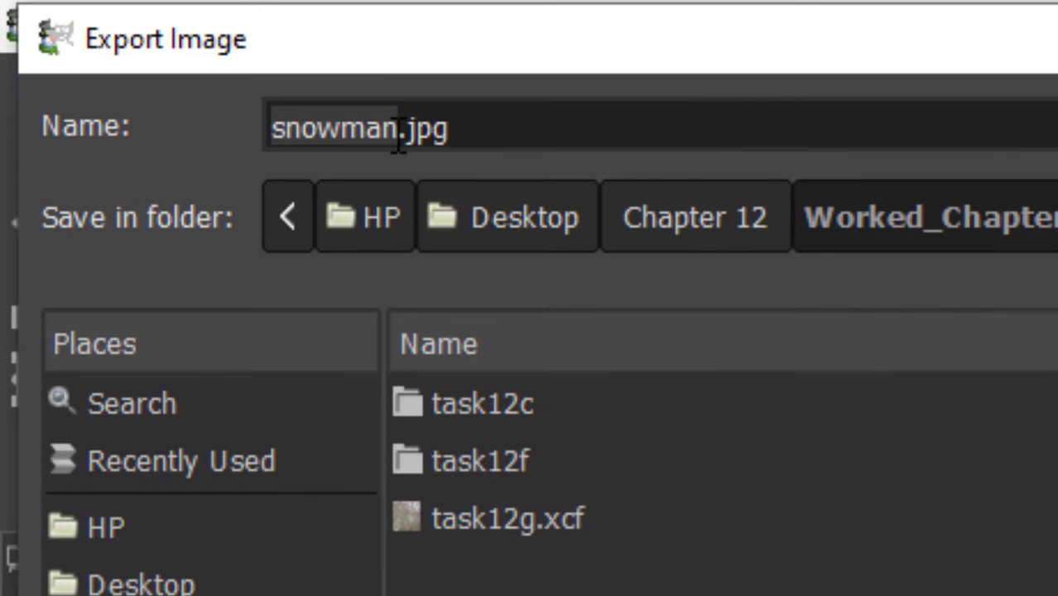
{"action": "left_click", "coordinate": [398, 132]}
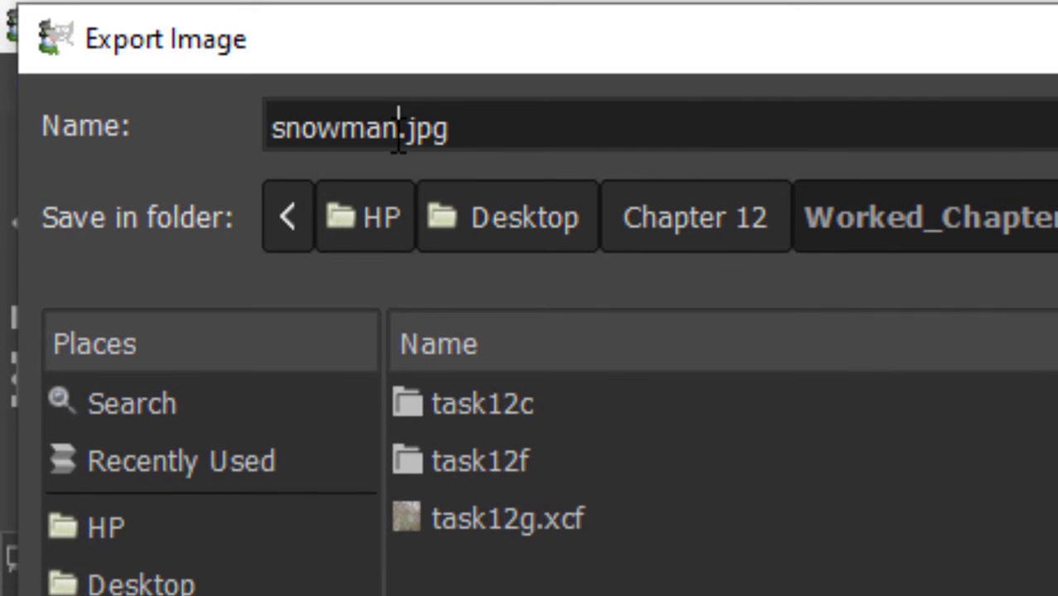
{"action": "type", "text": "1"}
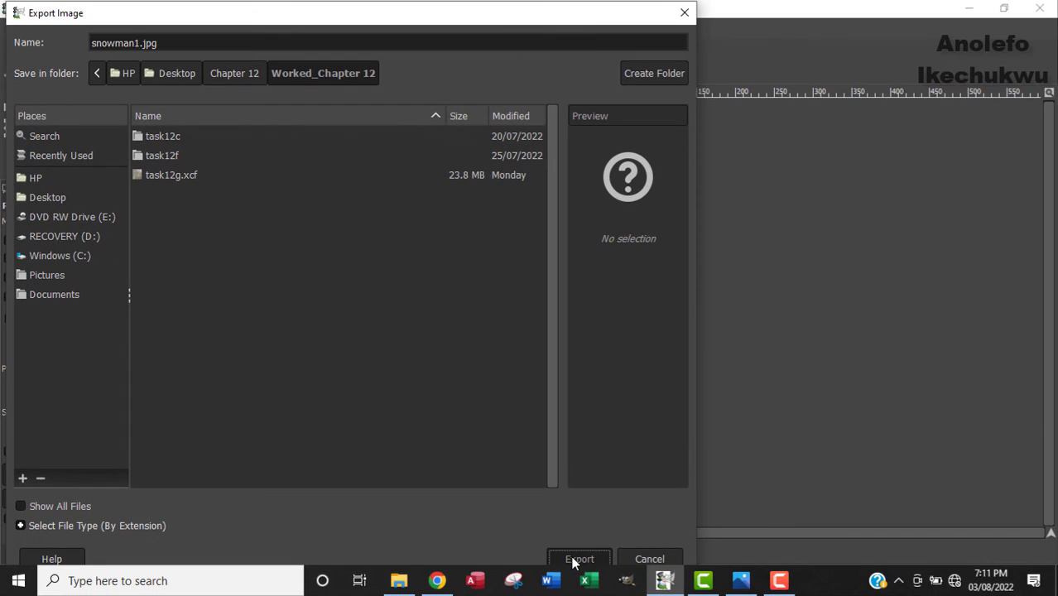
{"action": "left_click", "coordinate": [580, 559]}
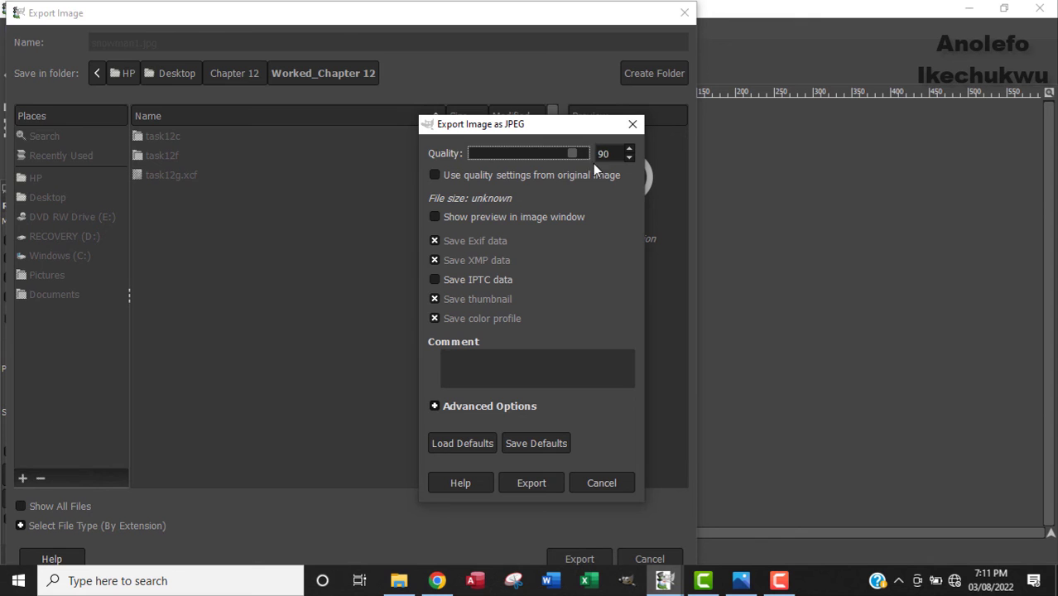
{"action": "left_click", "coordinate": [534, 486]}
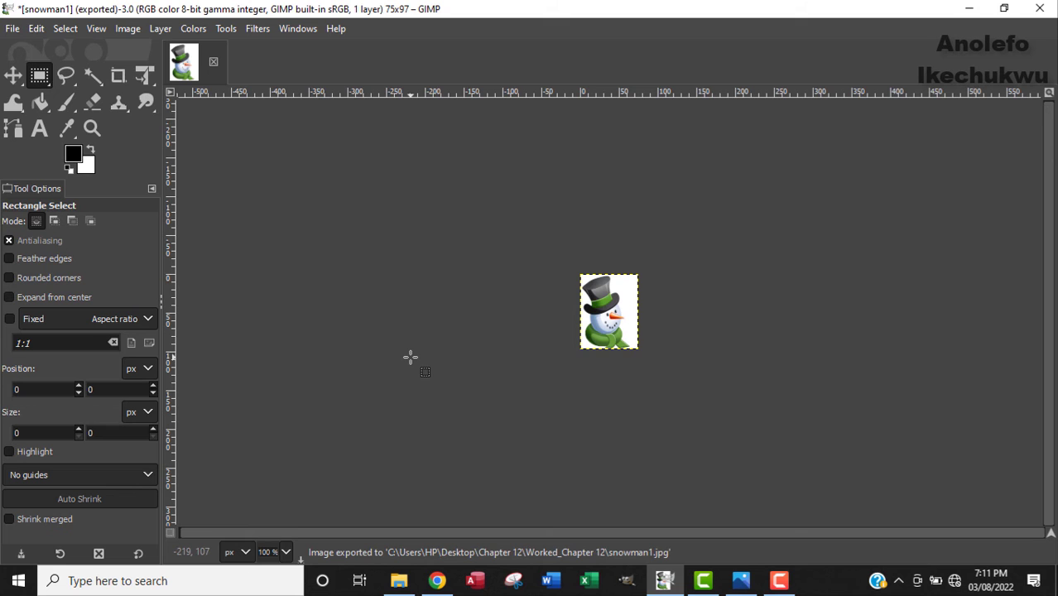
Save the project as snowman1.xcf in the Worked_Chapter 12 folder
{"action": "left_click", "coordinate": [12, 29]}
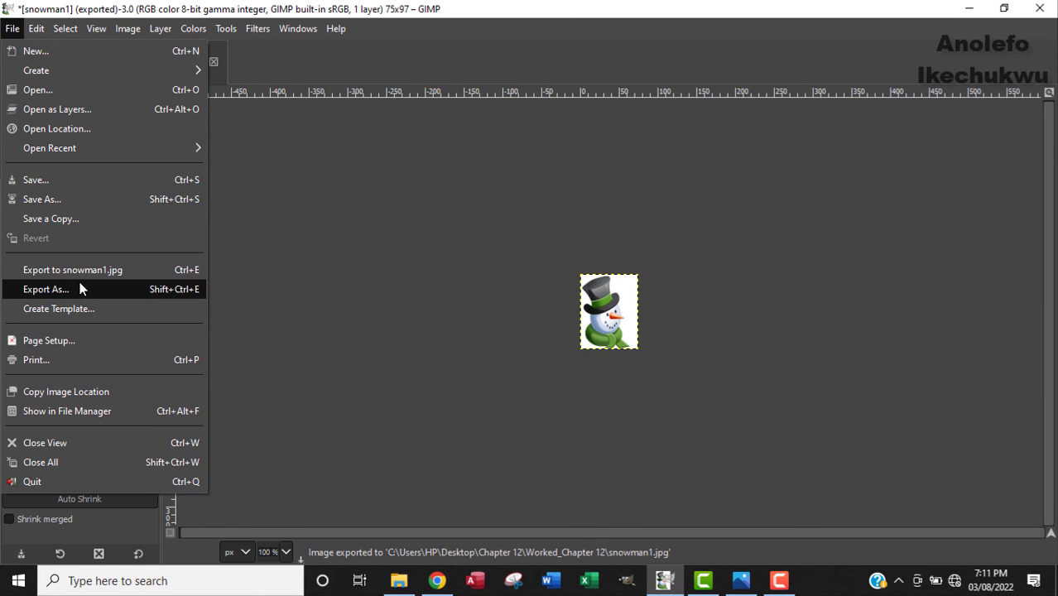
{"action": "left_click", "coordinate": [64, 200]}
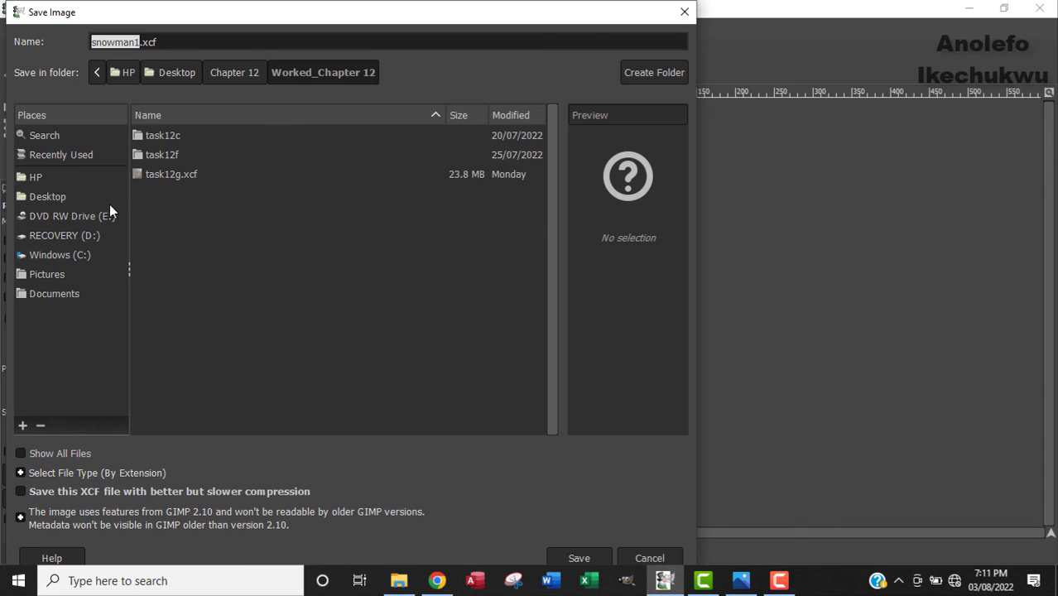
{"action": "left_click", "coordinate": [140, 42]}
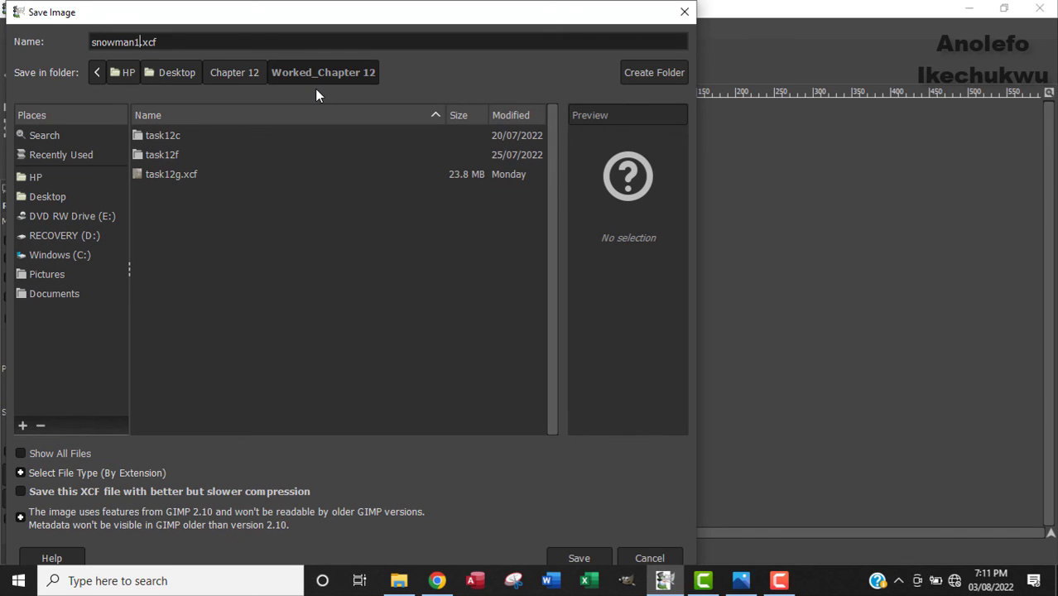
{"action": "left_click", "coordinate": [578, 557]}
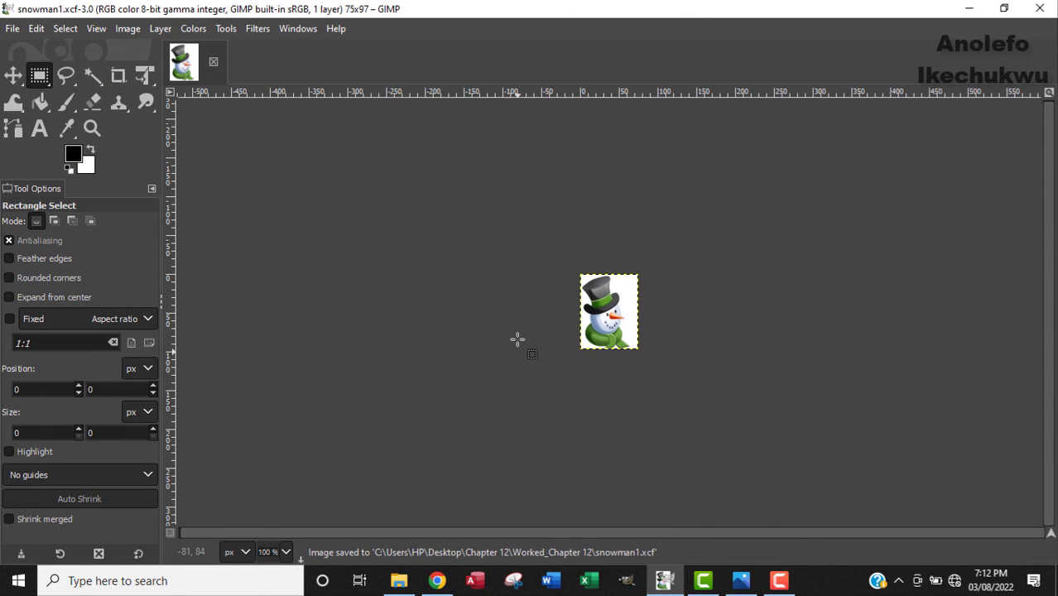
Minimize GIMP and the Photos task image to bring File Explorer forward
{"action": "left_click", "coordinate": [966, 8]}
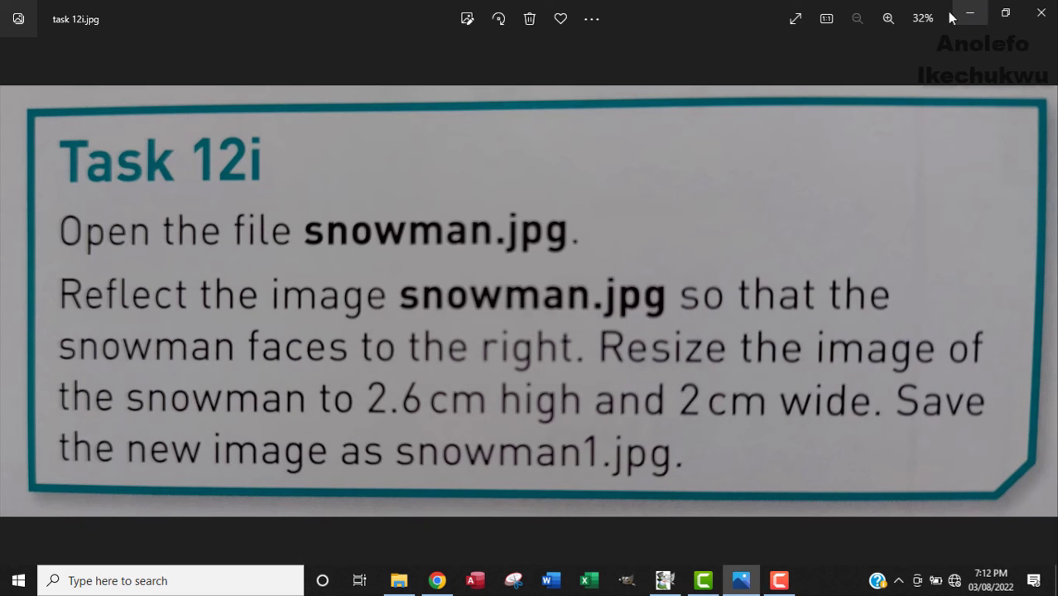
{"action": "left_click", "coordinate": [956, 11]}
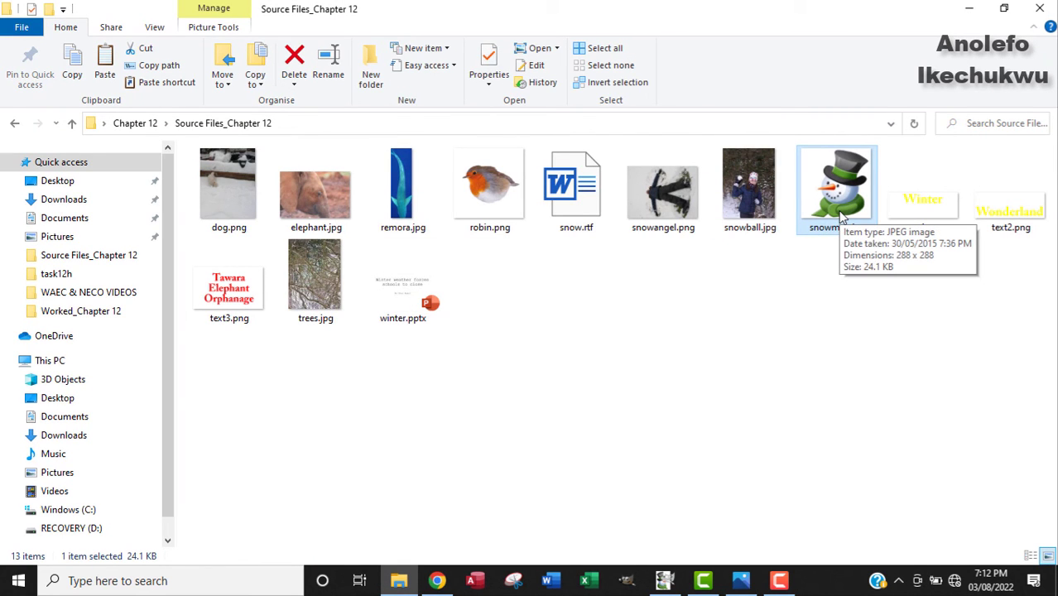
Go back to Chapter 12 and open Worked_Chapter 12 to view snowman1.jpg and snowman1.xcf
{"action": "left_click", "coordinate": [14, 122]}
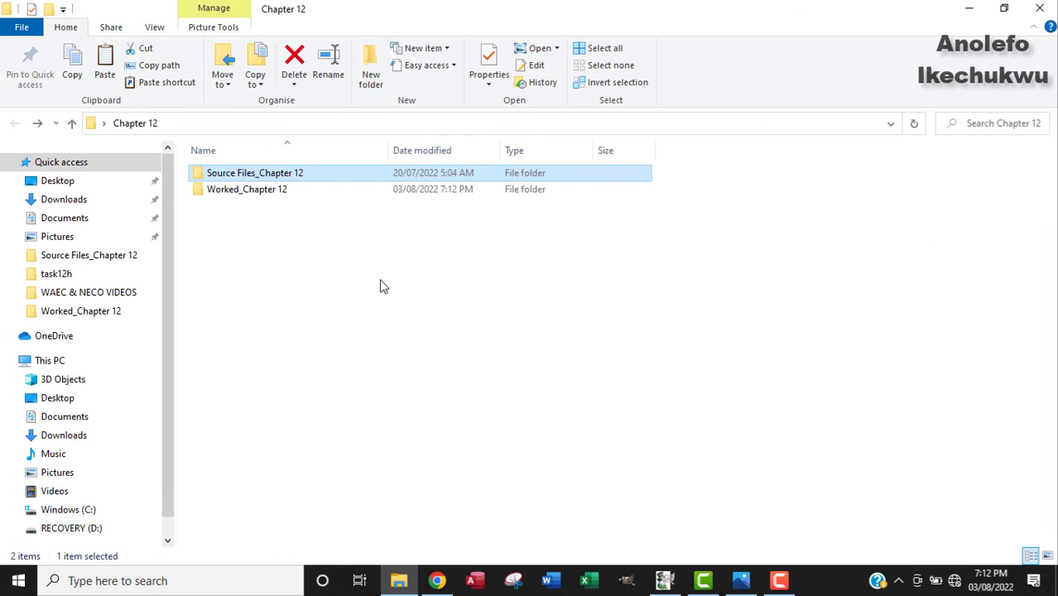
{"action": "double_click", "coordinate": [261, 190]}
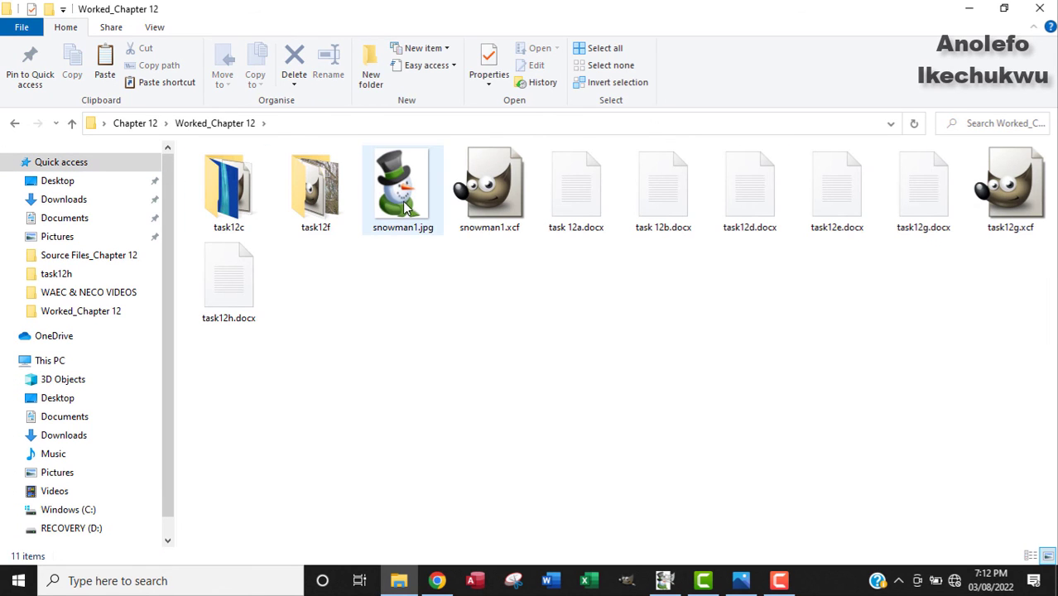